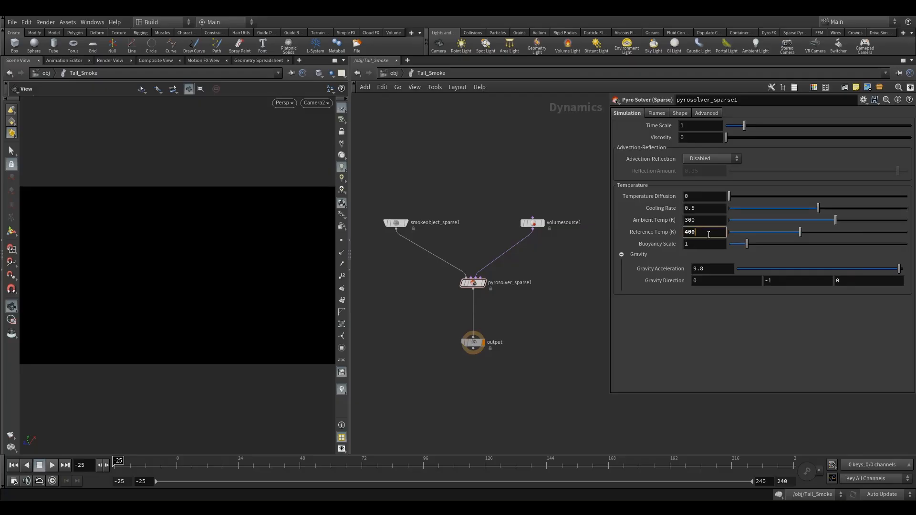
Move the volumesource1 node closer to the smoke object and disable Dissipation in the pyro solver's shape settings.
left_click(684, 232)
left_click(681, 113)
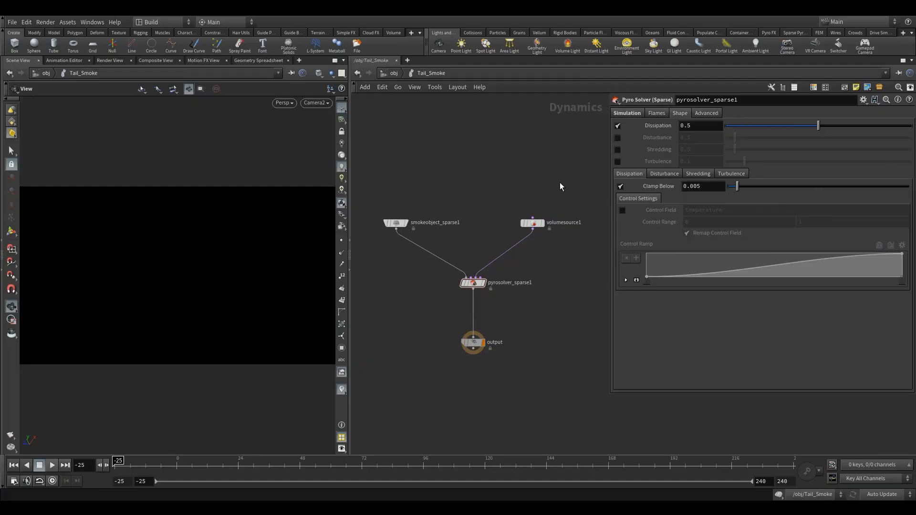
left_click_drag(532, 223, 505, 223)
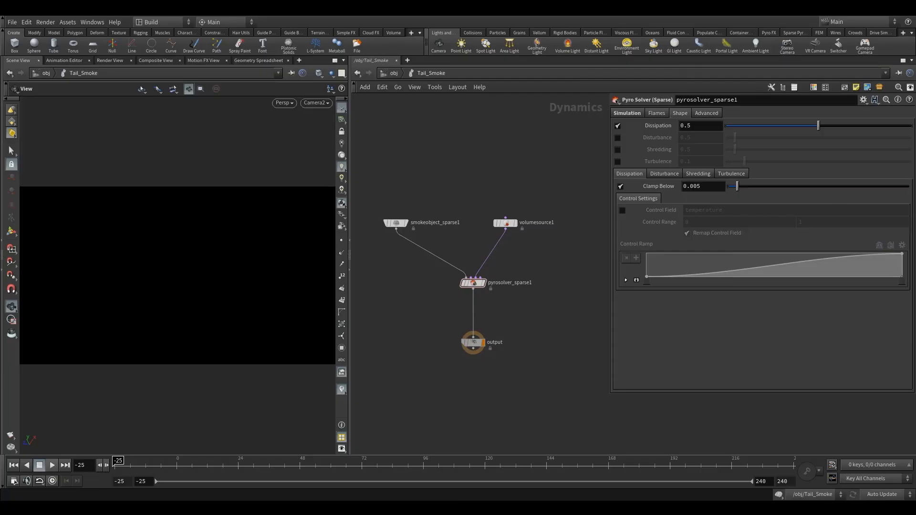
left_click(618, 126)
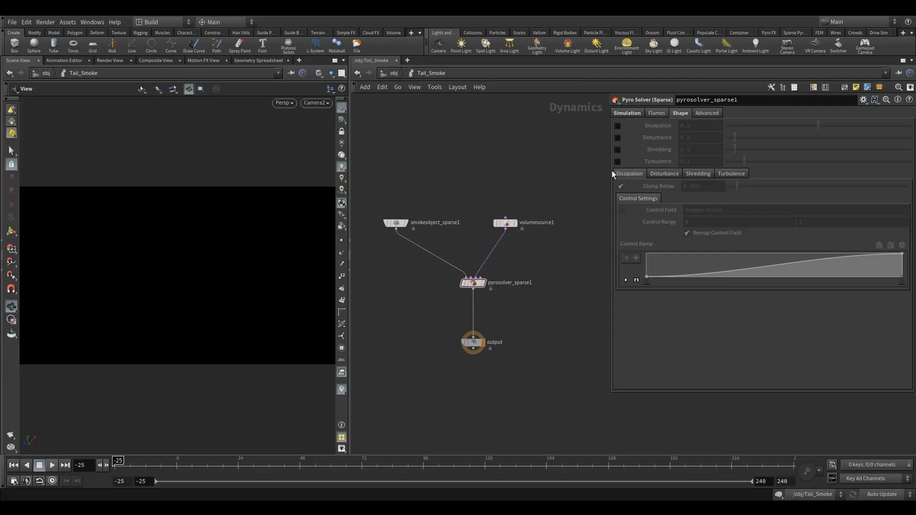
Enable Disturbance on the sparse pyro solver and set it to 1.
left_click(618, 138)
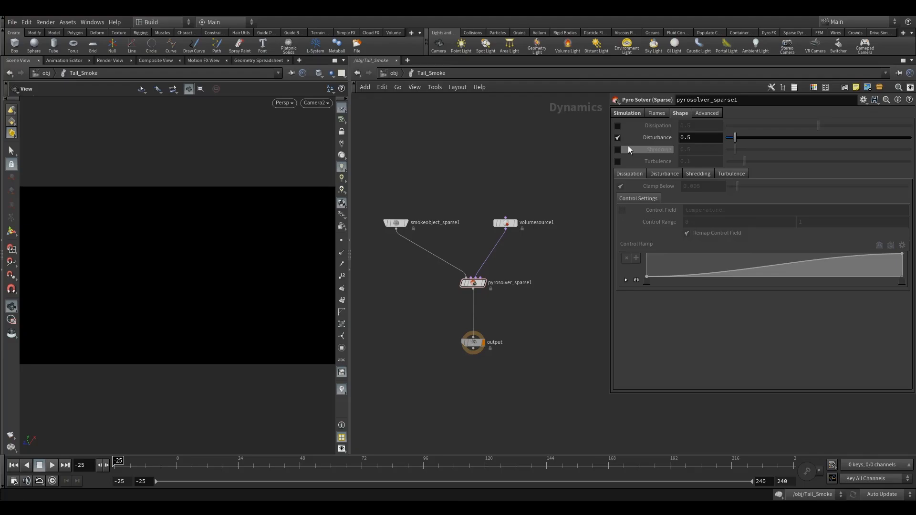
left_click(699, 138)
type("1")
key("Return")
In the solver's disturbance settings, set the Base Block Size to 0.05 and the Roughness to 0.7.
left_click(664, 173)
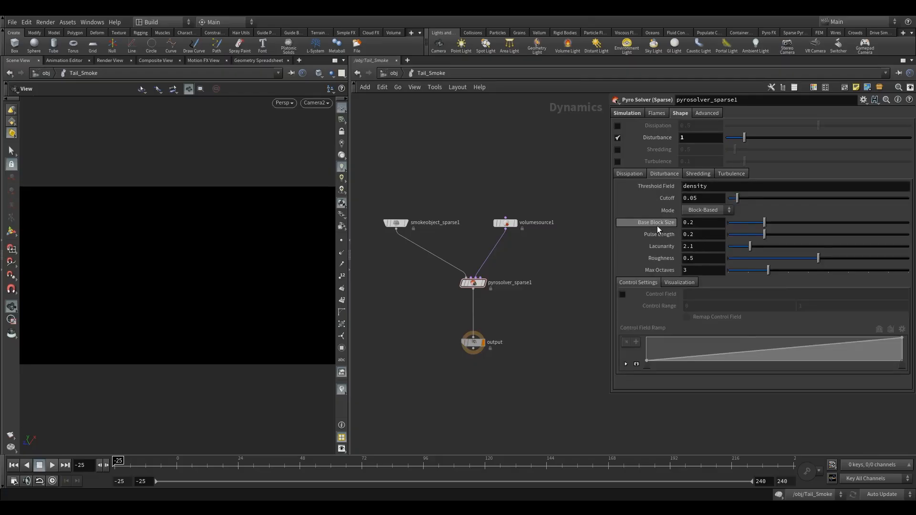
mouse_move(657, 226)
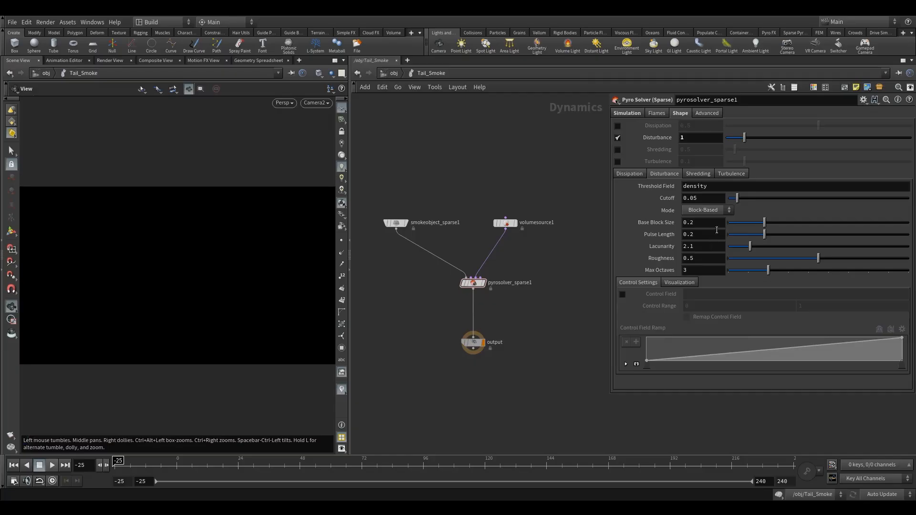
double_click(690, 223)
type("05")
key("Return")
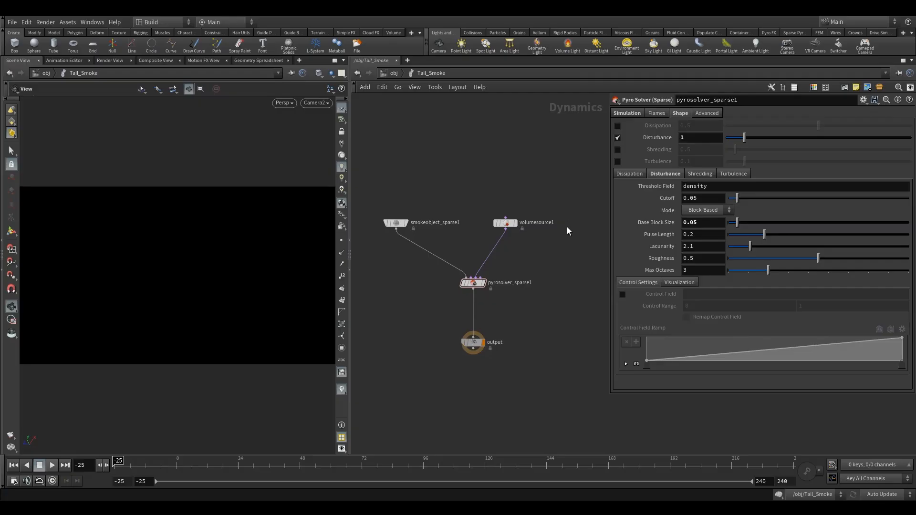
double_click(689, 259)
key("Return")
Set the sparse smoke object's Voxel Size to 0.075 and play the simulation to preview the smoke.
left_click(396, 223)
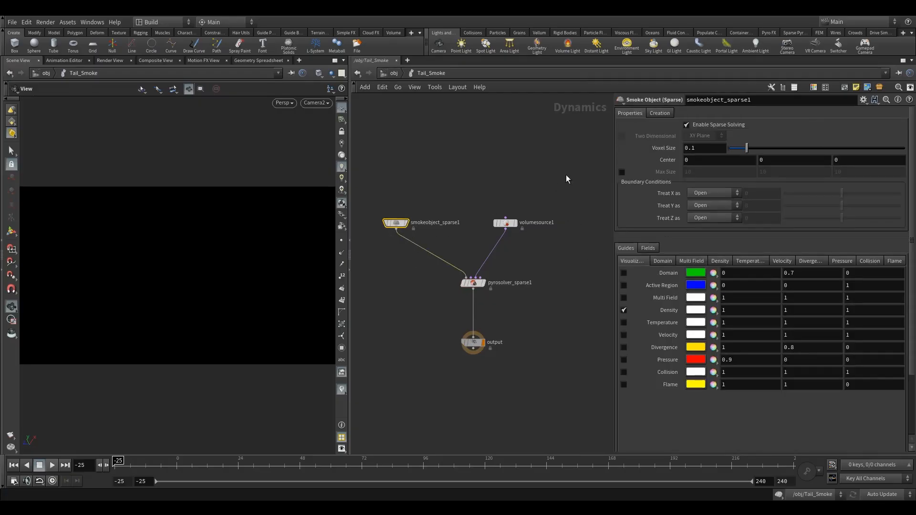
double_click(692, 148)
type("075")
key("Return")
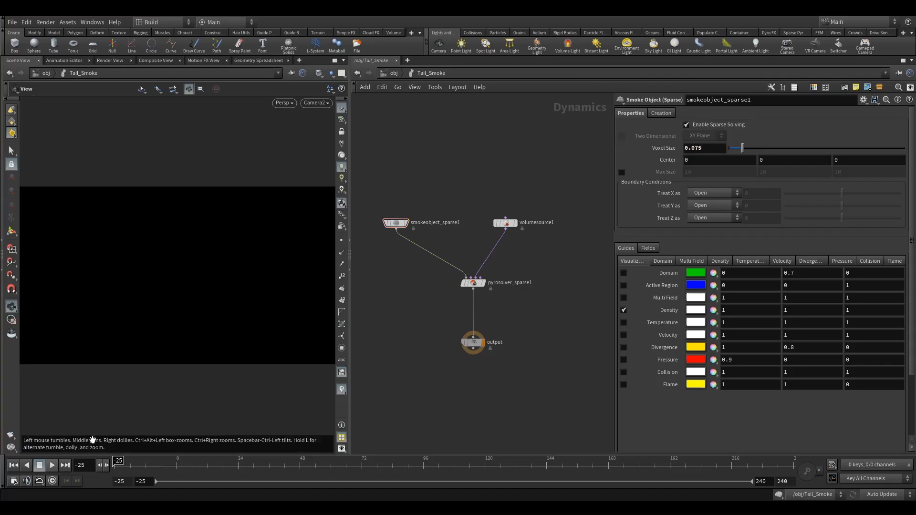
left_click(52, 465)
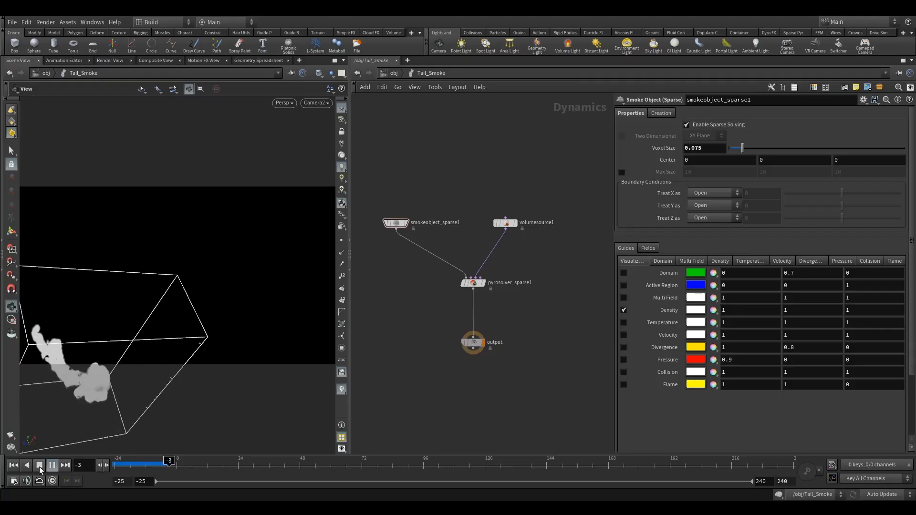
left_click(40, 466)
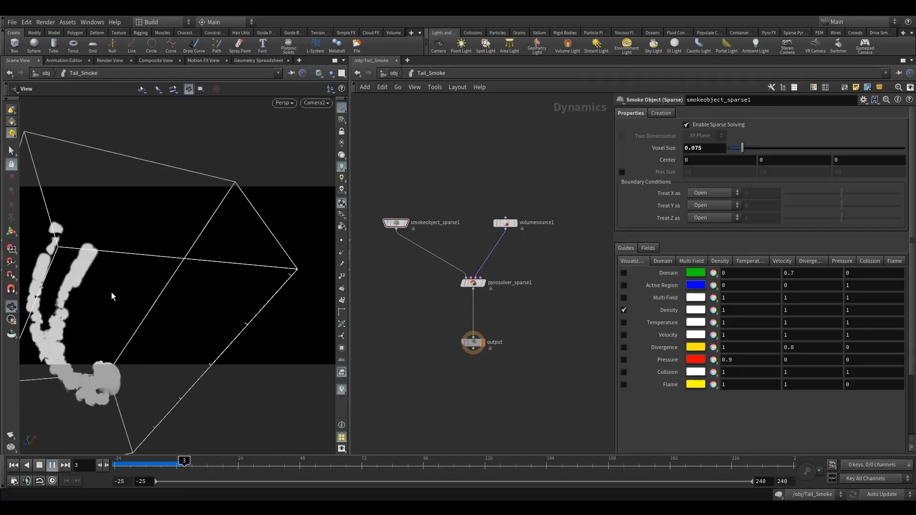
Add a distant light at the object level, widen the viewport and place the light's node beside Tail_Smoke.
left_click(394, 74)
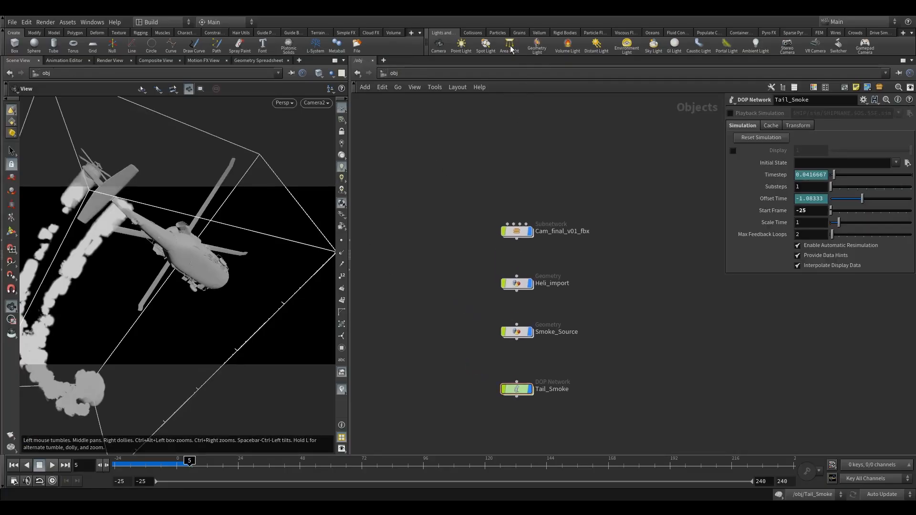
left_click(597, 46)
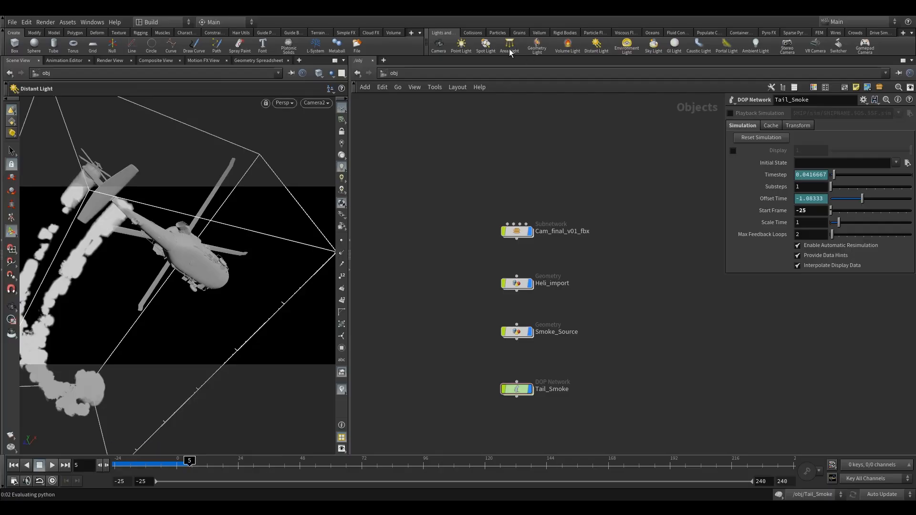
left_click(169, 273)
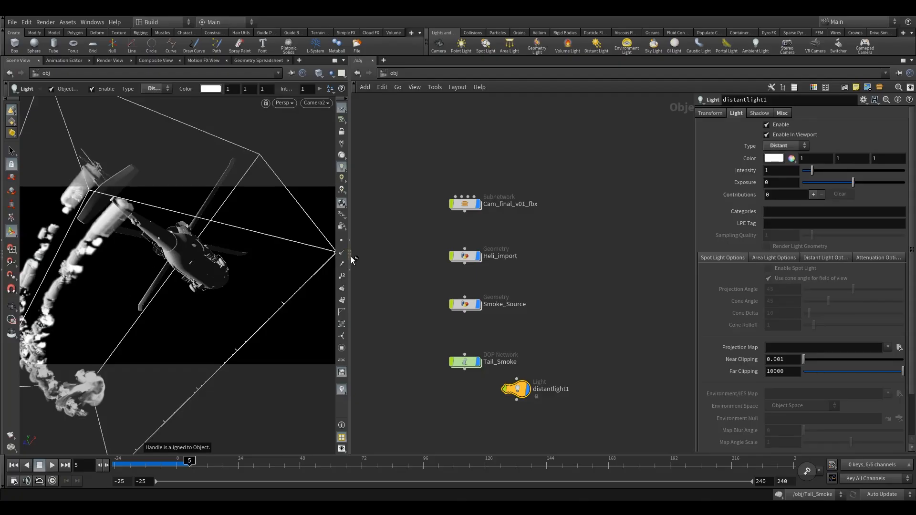
left_click_drag(353, 258, 471, 260)
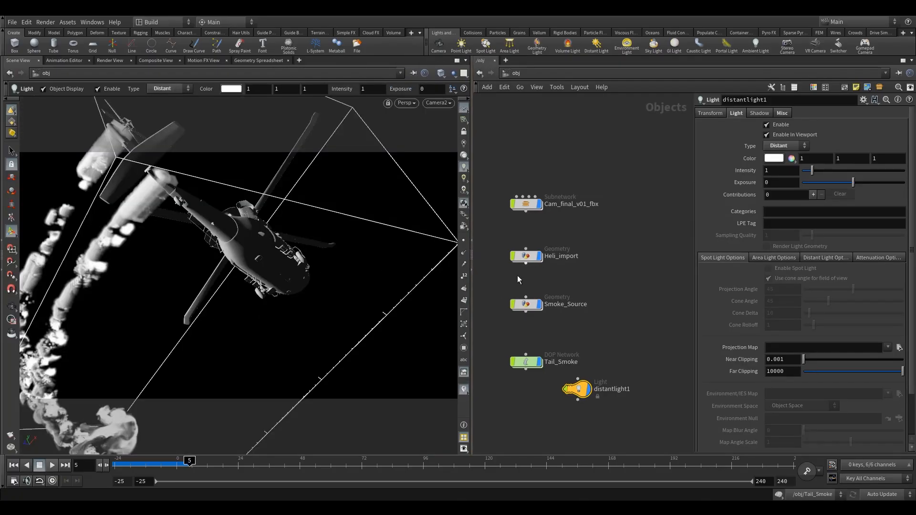
left_click_drag(579, 388, 616, 361)
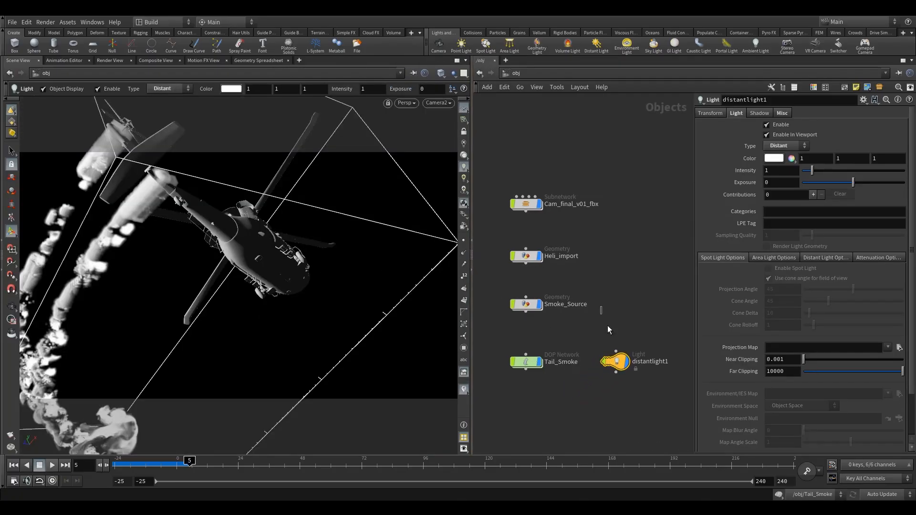
Rotate the distant light 90 degrees around the Y axis.
left_click(712, 113)
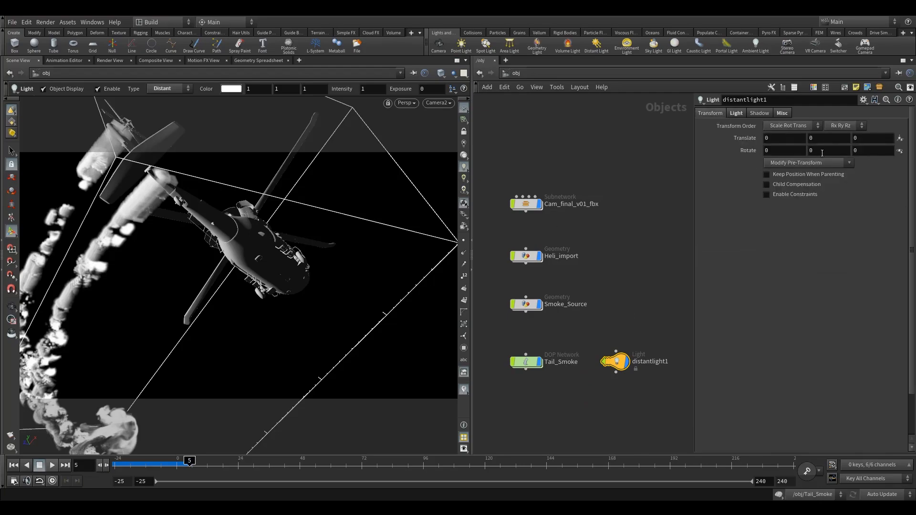
middle_click_drag(812, 151, 678, 134)
left_click_drag(818, 151, 788, 152)
type("90")
key("Return")
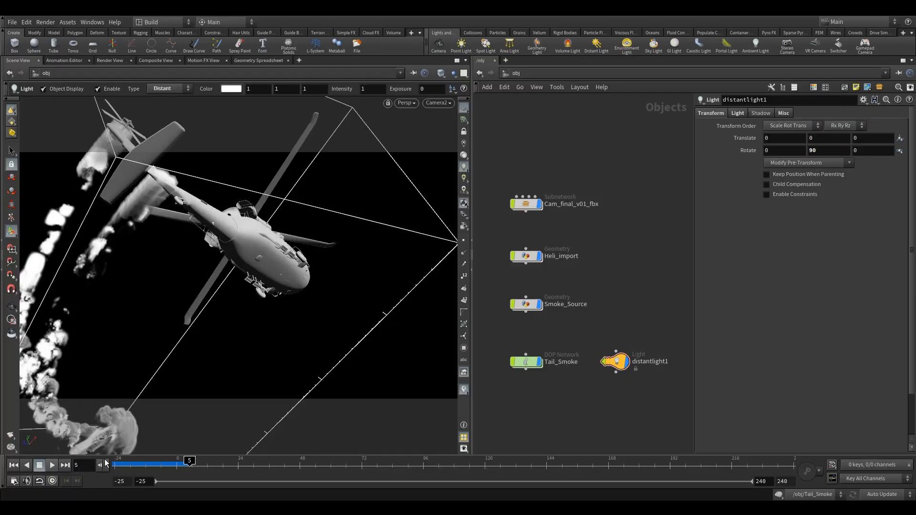
Play the smoke simulation from the first frame to review it under the light, and return to frame -25.
left_click(14, 465)
left_click(51, 465)
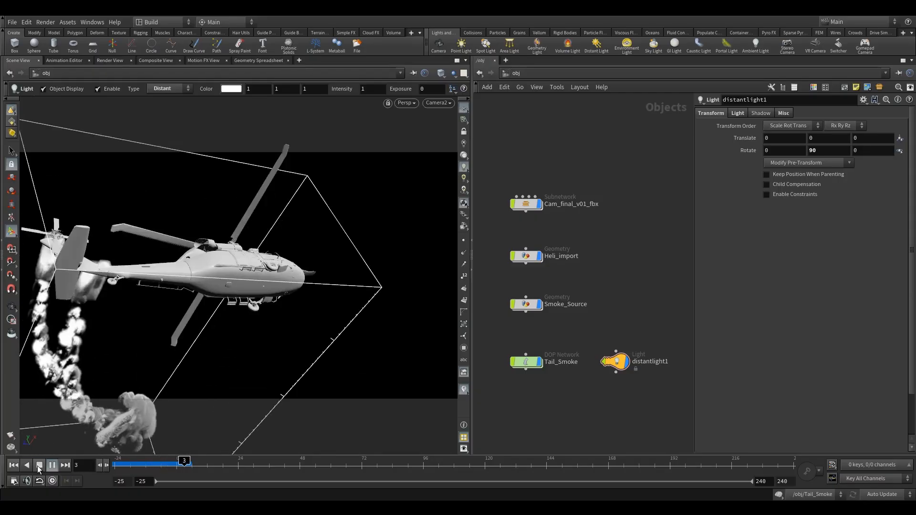
left_click(38, 469)
left_click(169, 464)
left_click(14, 465)
Set the Tail_Smoke DOP network's Substeps to 4.
left_click(527, 366)
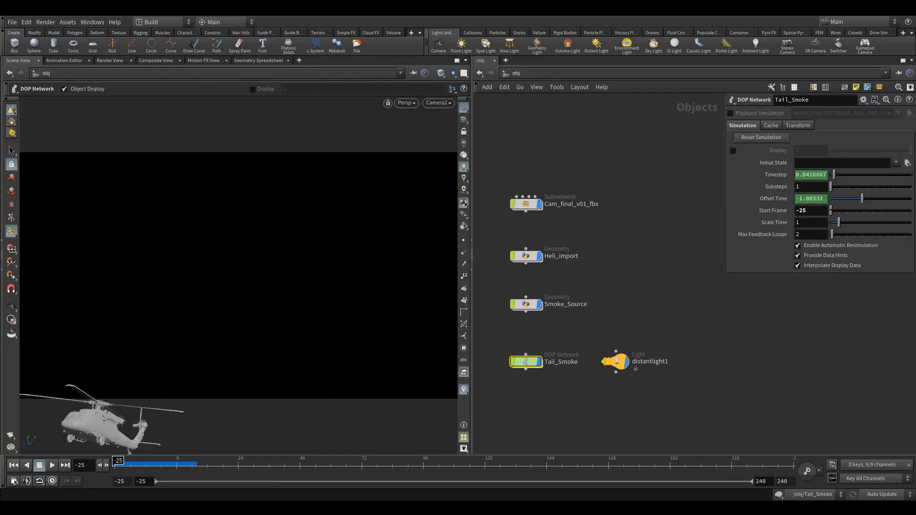
left_click_drag(817, 186, 696, 201)
type("4")
left_click(674, 178)
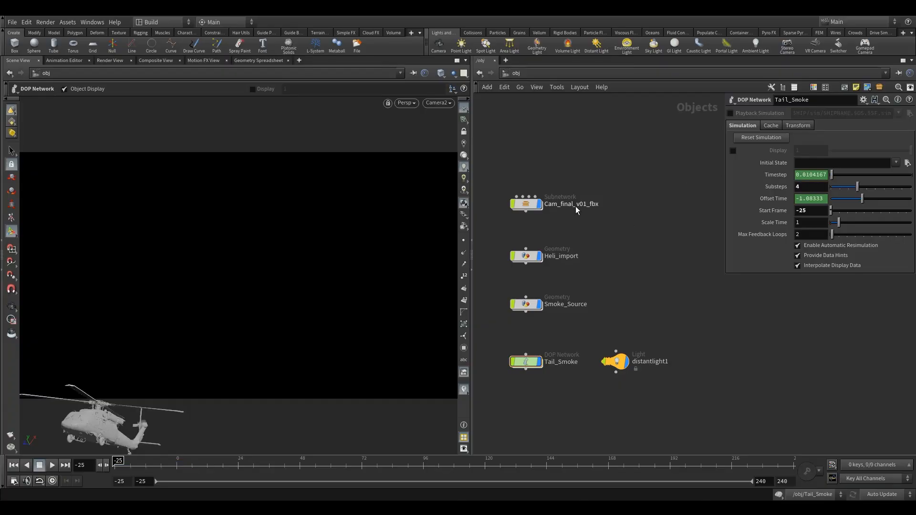
left_click(462, 73)
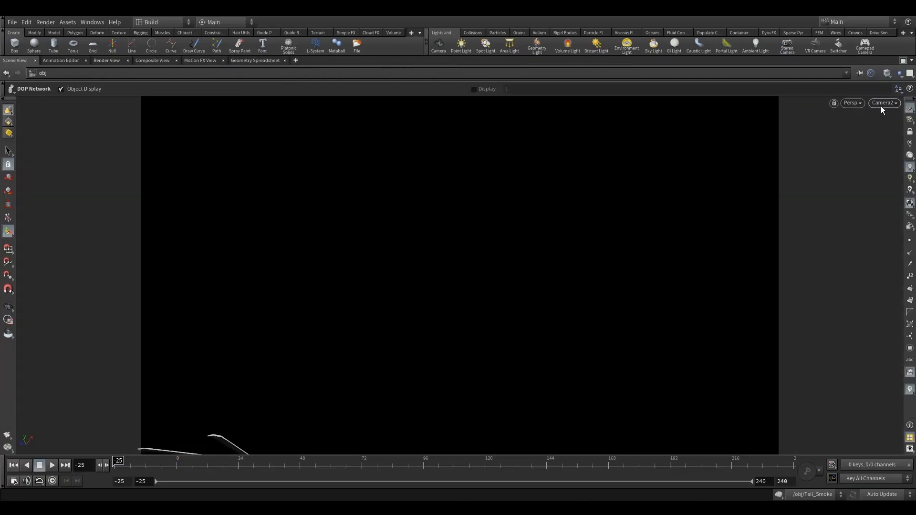
left_click(903, 61)
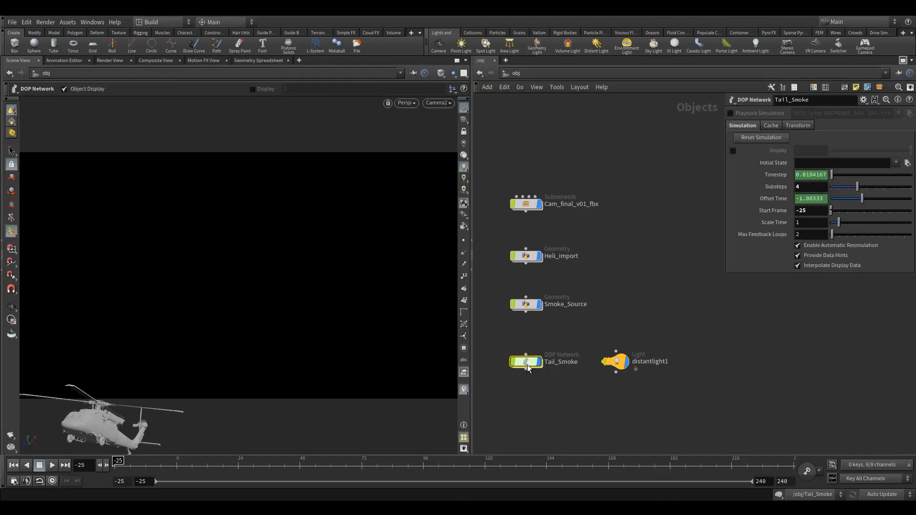
Inside Tail_Smoke, enable Turbulence on the sparse pyro solver, set it to 0.75 and show its detailed turbulence settings.
double_click(519, 360)
middle_click_drag(528, 342, 501, 331)
left_click(568, 281)
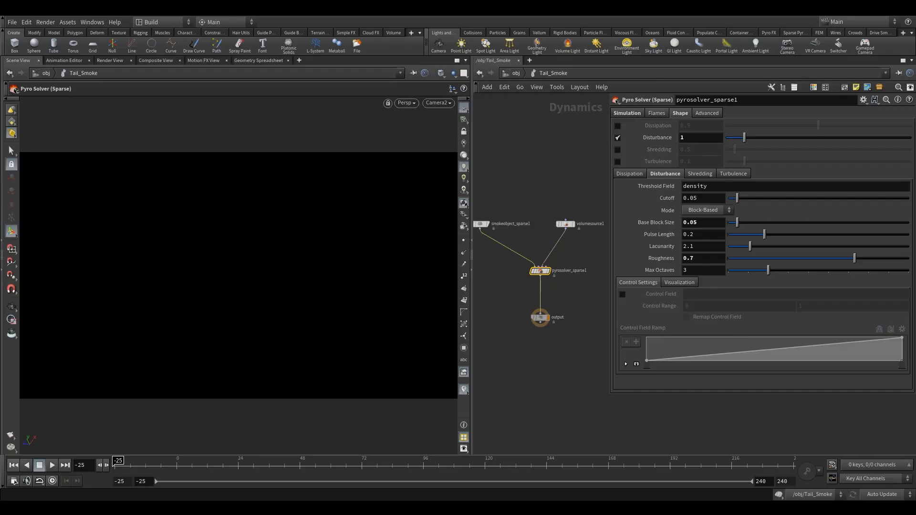
left_click(617, 161)
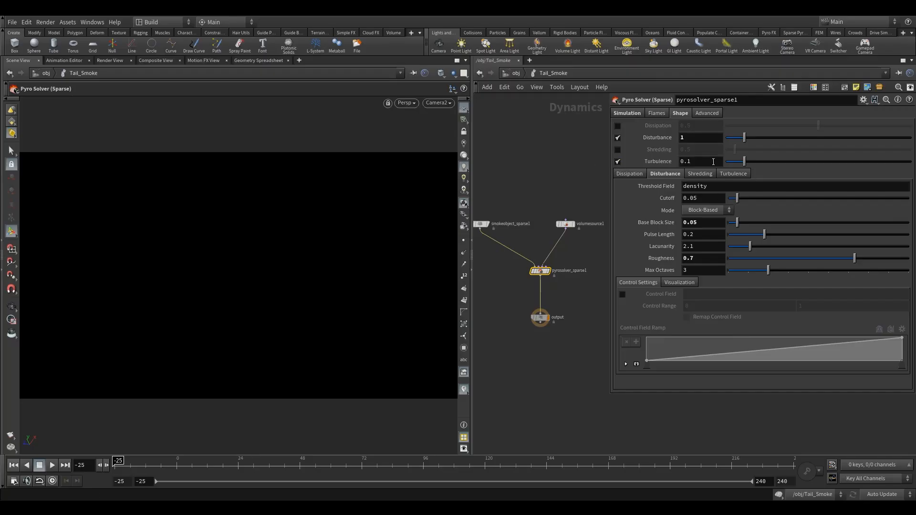
double_click(686, 161)
type("75")
key("Return")
left_click(732, 173)
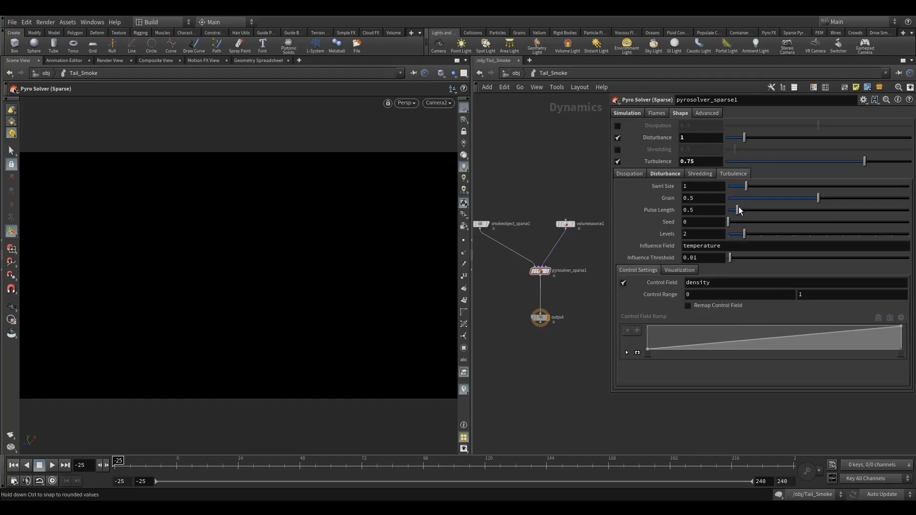
Add a Gas Turbulence node above the volume source in the Tail_Smoke network.
middle_click_drag(558, 167, 519, 209)
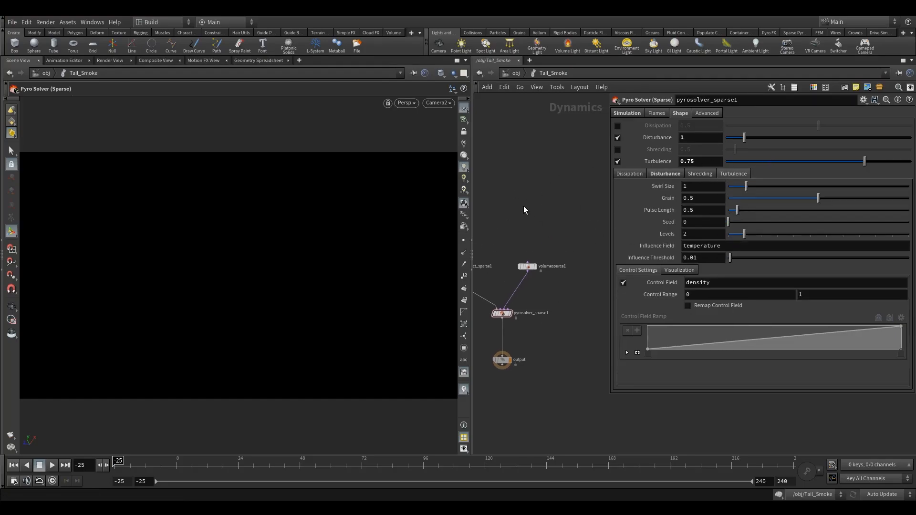
key("Tab")
type("gast")
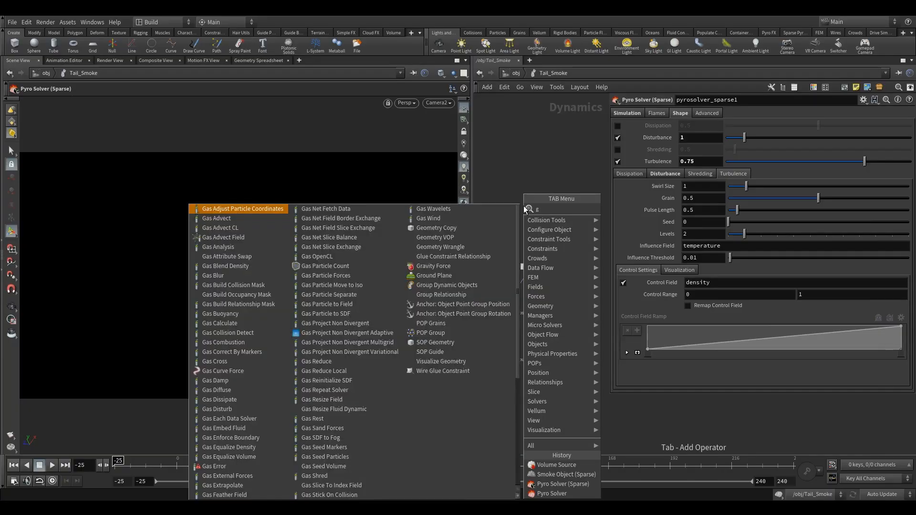
left_click(639, 208)
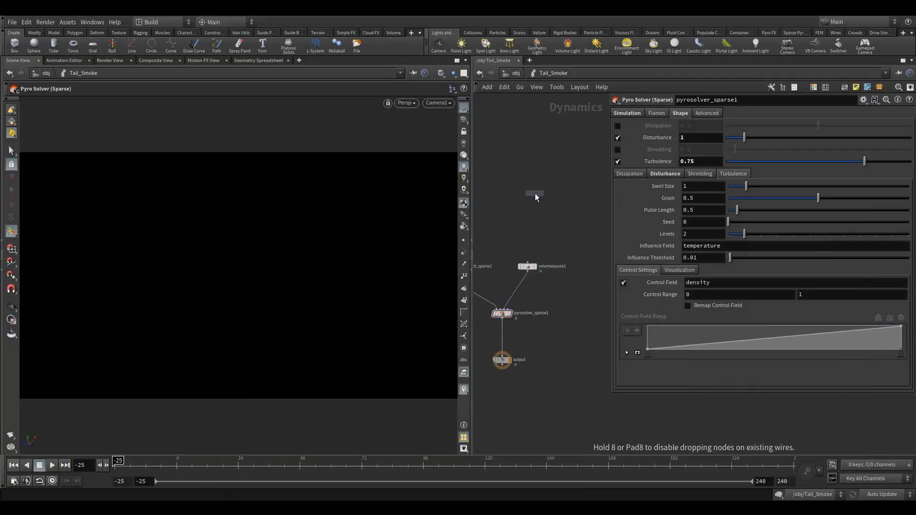
left_click(536, 193)
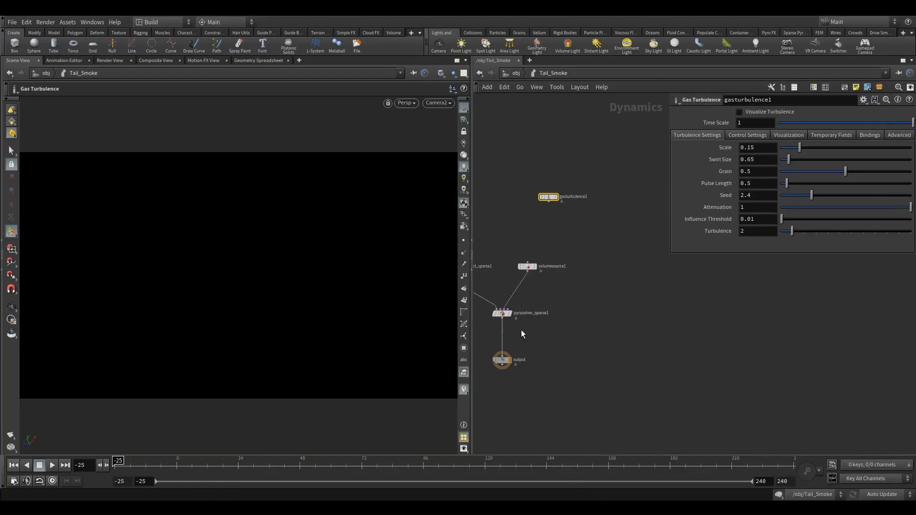
Compare the pyro solver's turbulence settings with the parameters on all pages of the Gas Turbulence node.
left_click(502, 313)
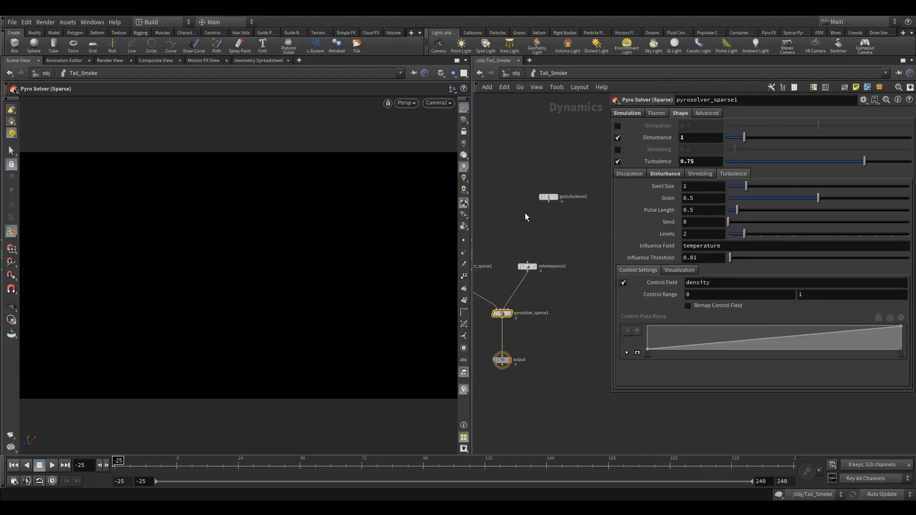
left_click(549, 197)
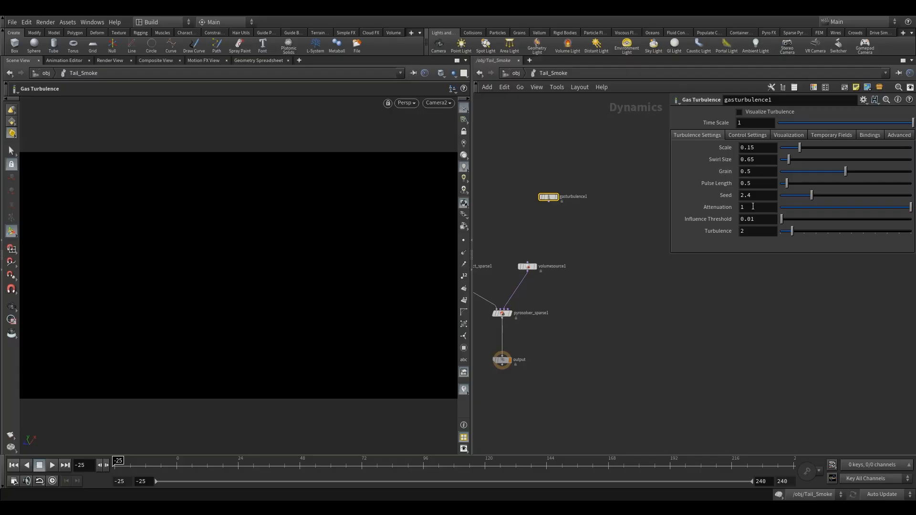
middle_click_drag(509, 241, 523, 238)
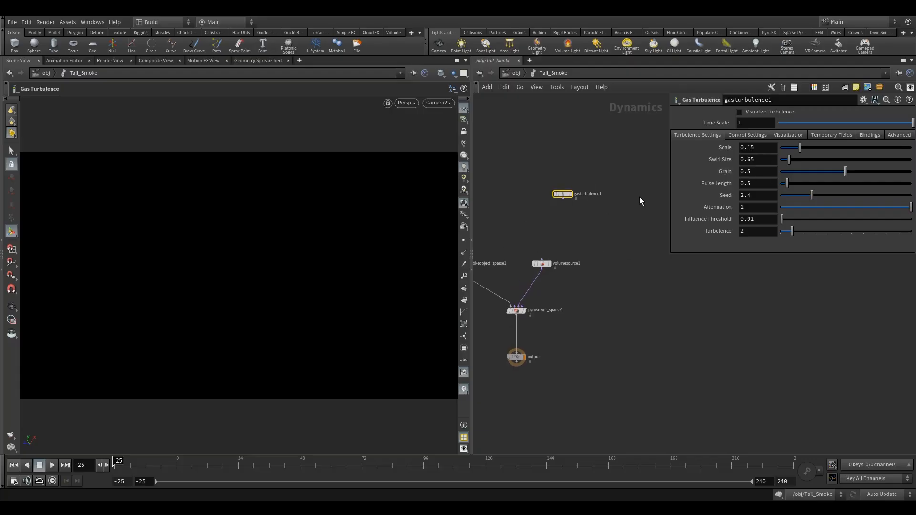
left_click(746, 135)
left_click(844, 138)
left_click(878, 135)
left_click(903, 138)
left_click(703, 135)
Delete the unconnected Gas Turbulence node from the network.
mouse_move(563, 197)
left_click_drag(562, 195, 603, 217)
left_click_drag(526, 161, 613, 226)
key("Delete")
Set the turbulence Swirl Size on the sparse pyro solver to 0.75.
left_click(516, 311)
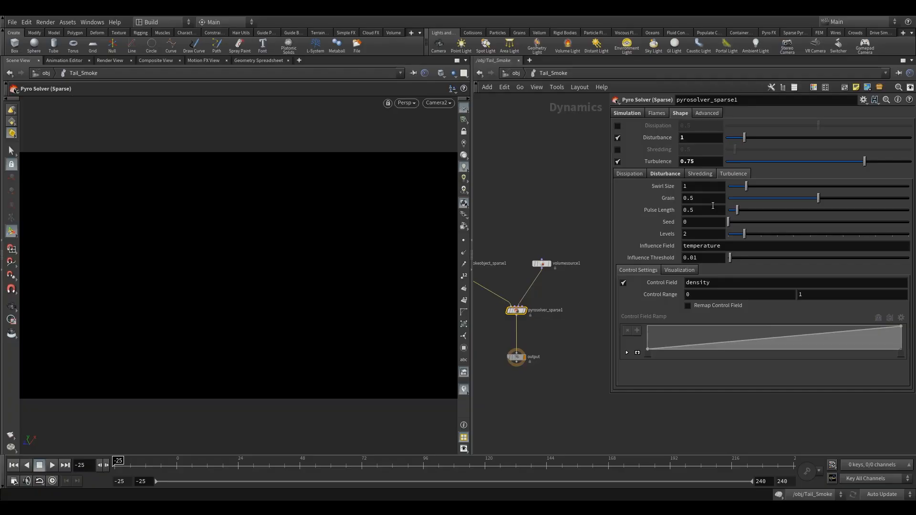
left_click_drag(670, 187, 602, 193)
type("0.75")
key("Return")
middle_click_drag(556, 210, 581, 197)
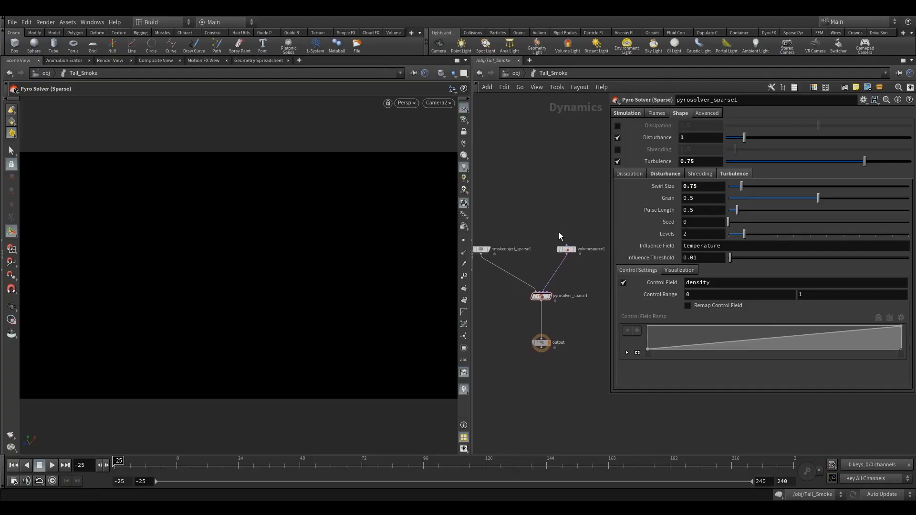
middle_click_drag(532, 203, 546, 224)
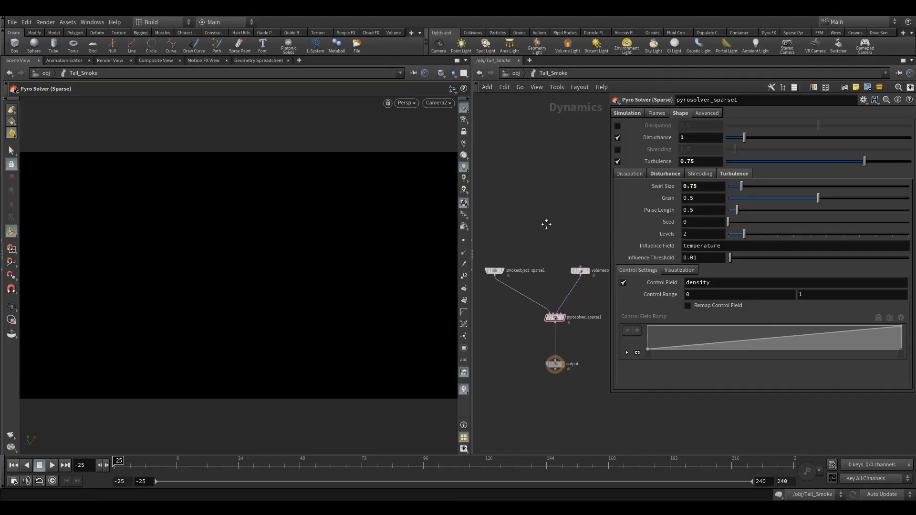
left_click(505, 72)
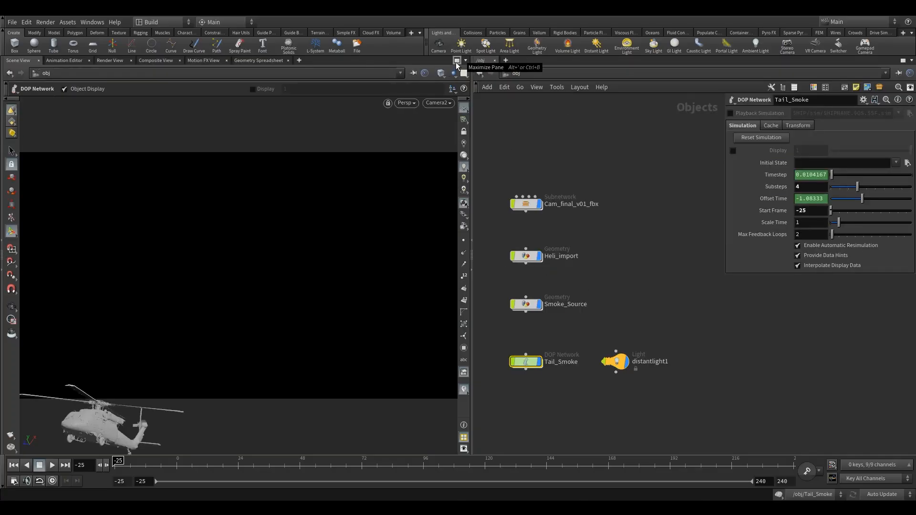
double_click(525, 361)
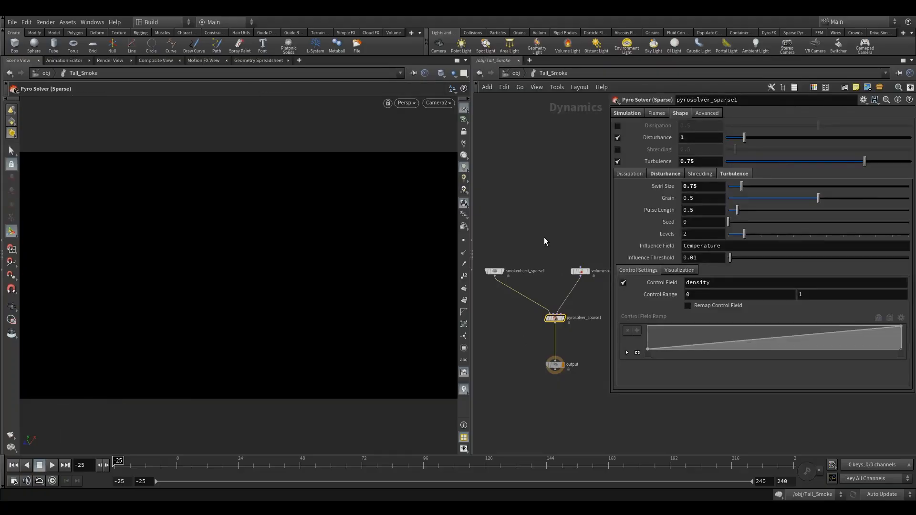
Copy the Voxel Size parameter of the sparse smoke object in the Tail_Smoke network.
left_click(494, 271)
right_click(706, 148)
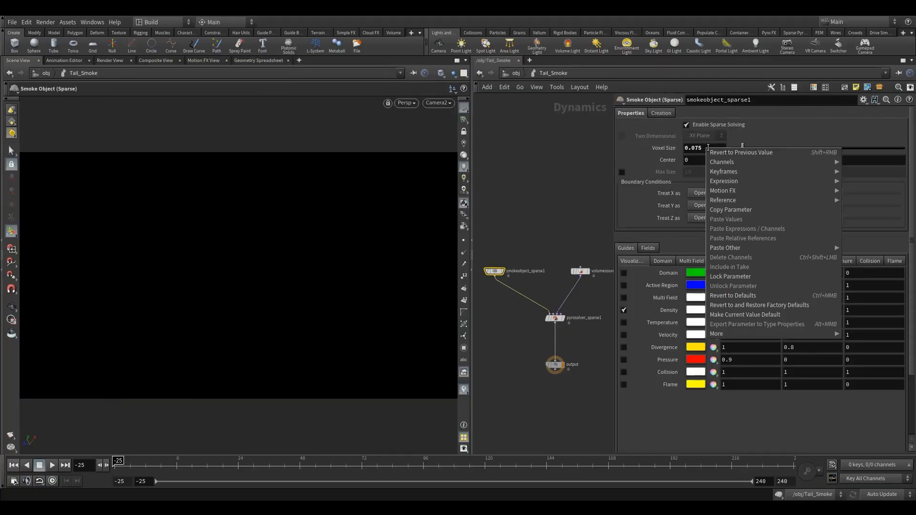
left_click(711, 210)
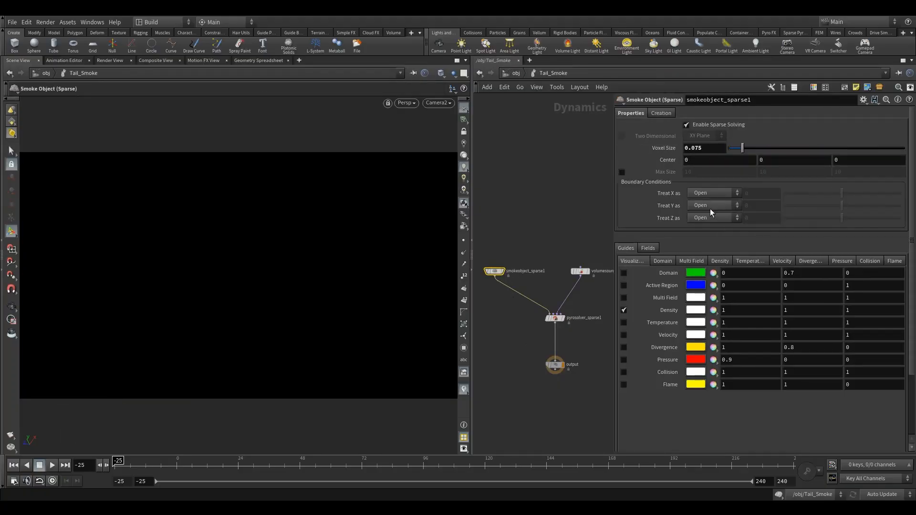
Paste the copied parameter as a relative reference into the Voxel Size of the Volume Rasterize Attributes node in Smoke_Source.
left_click(515, 75)
double_click(527, 305)
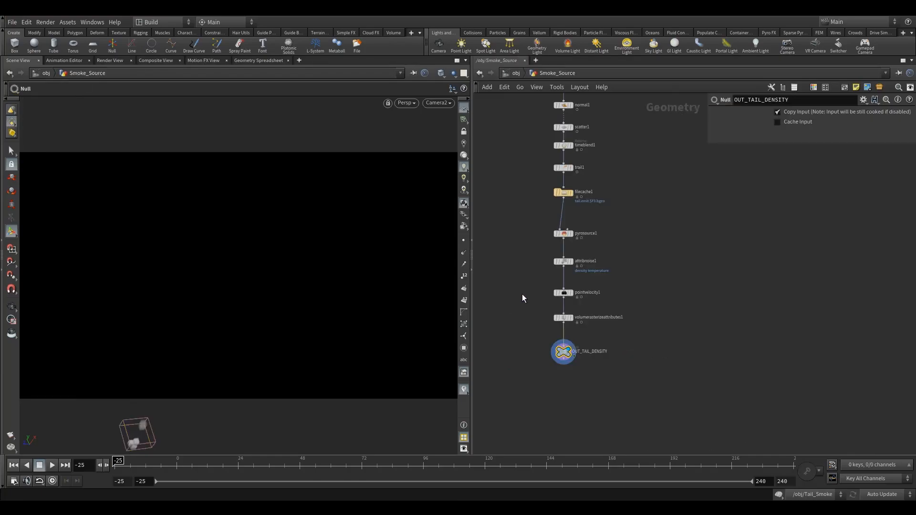
left_click(563, 318)
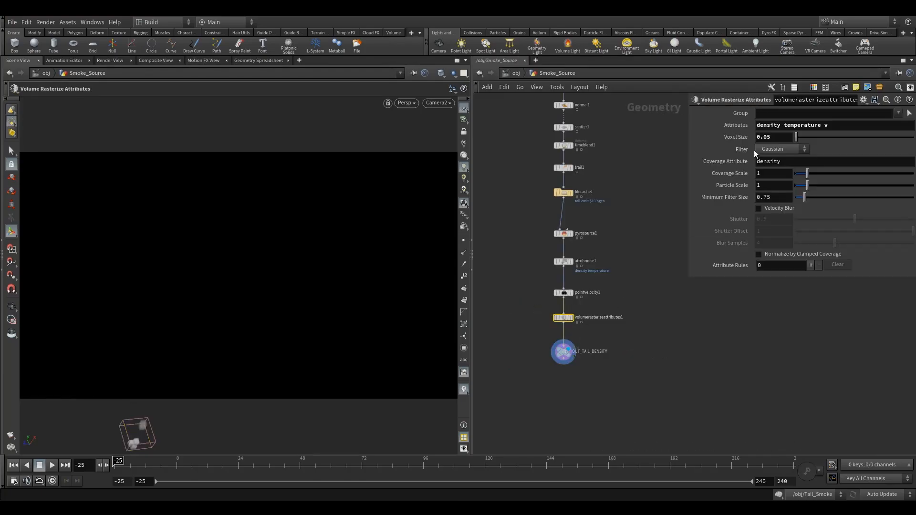
double_click(766, 138)
right_click(765, 137)
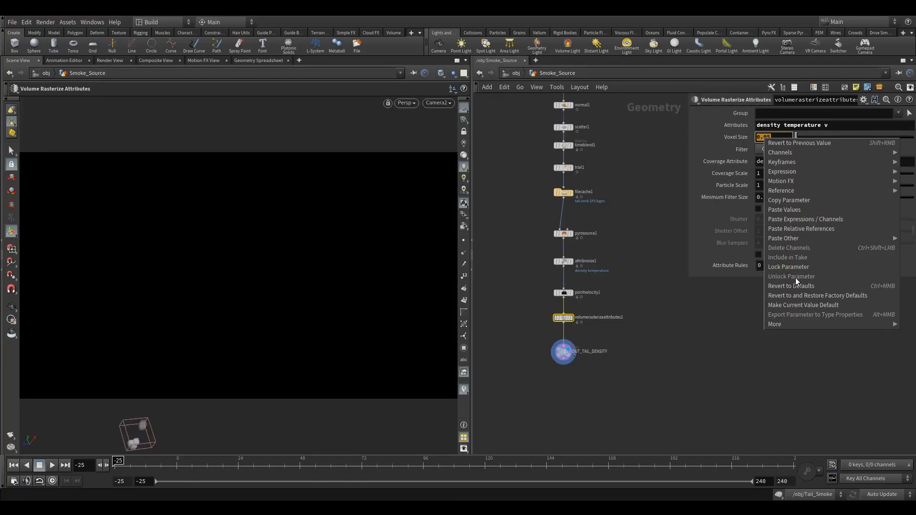
left_click(789, 229)
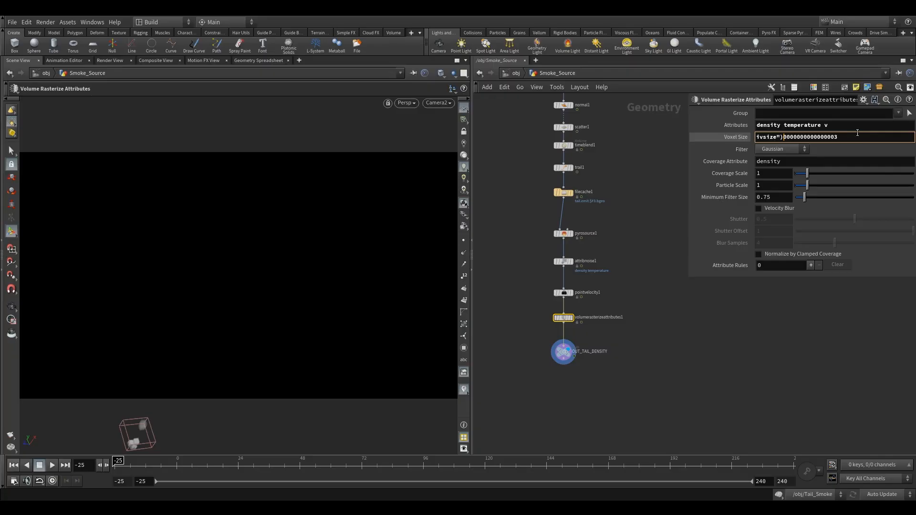
Remove the stray trailing digits so the Voxel Size expression reads ch("../../Tail_Smoke/smokeobject_sparse1/divsize").
key("Return")
left_click_drag(687, 143, 560, 170)
left_click_drag(858, 137, 886, 139)
left_click(798, 138)
key("BackSpace")
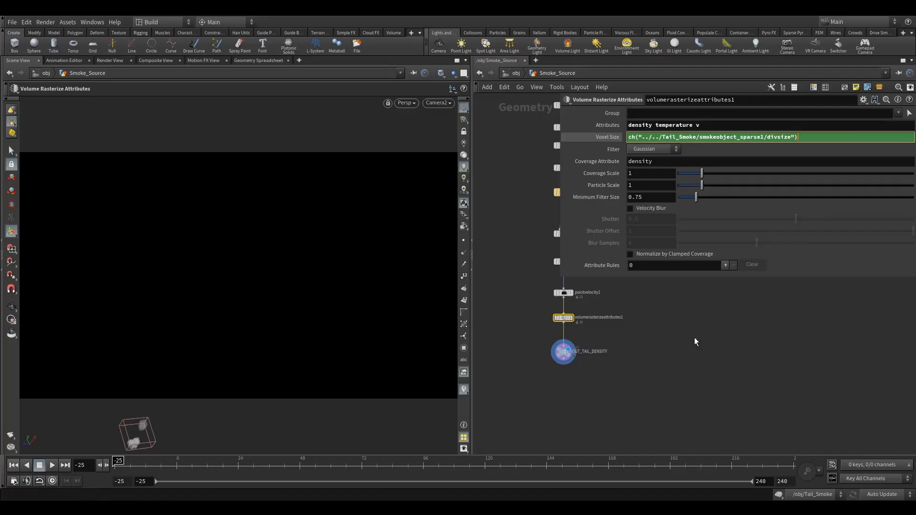
left_click(699, 319)
left_click(608, 136)
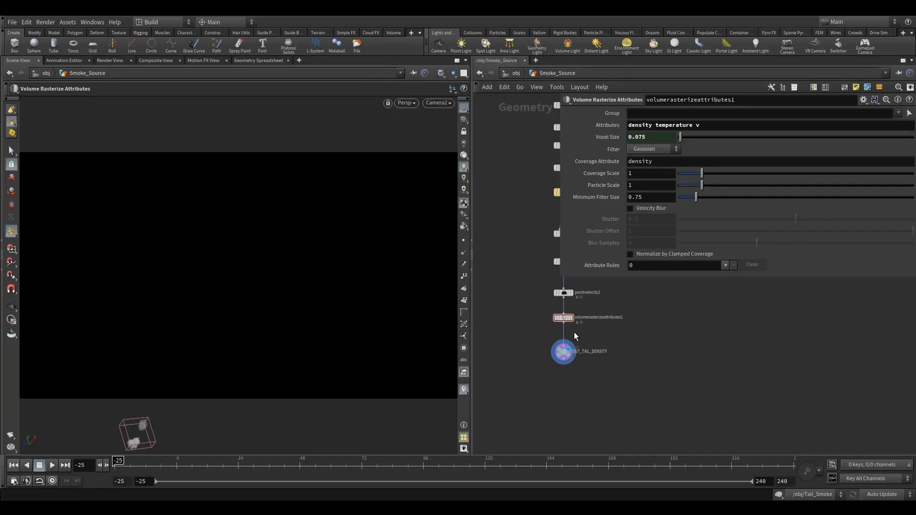
Preview the smoke source at frame 34 and set the Volume Rasterize Attributes node's Particle Scale to 2.5.
middle_click_drag(544, 249, 509, 248)
left_click_drag(504, 308, 541, 333)
left_click_drag(176, 463, 264, 468)
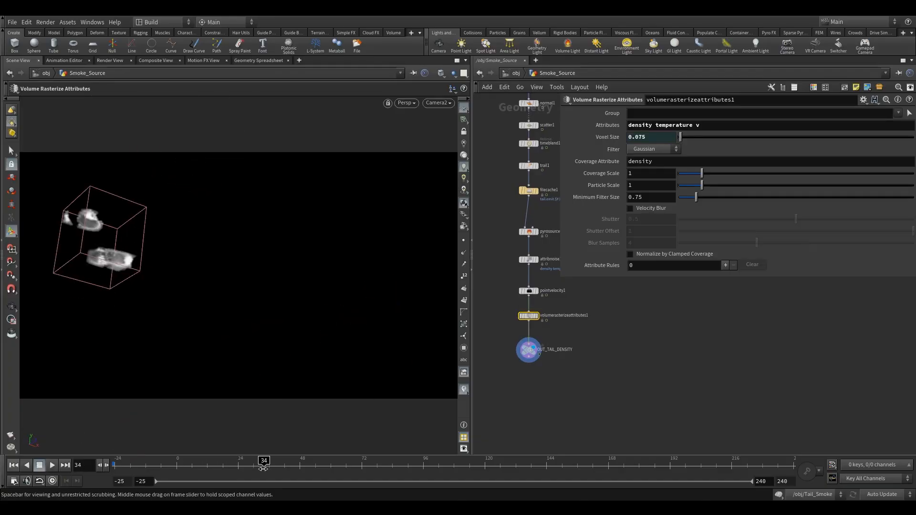
double_click(638, 185)
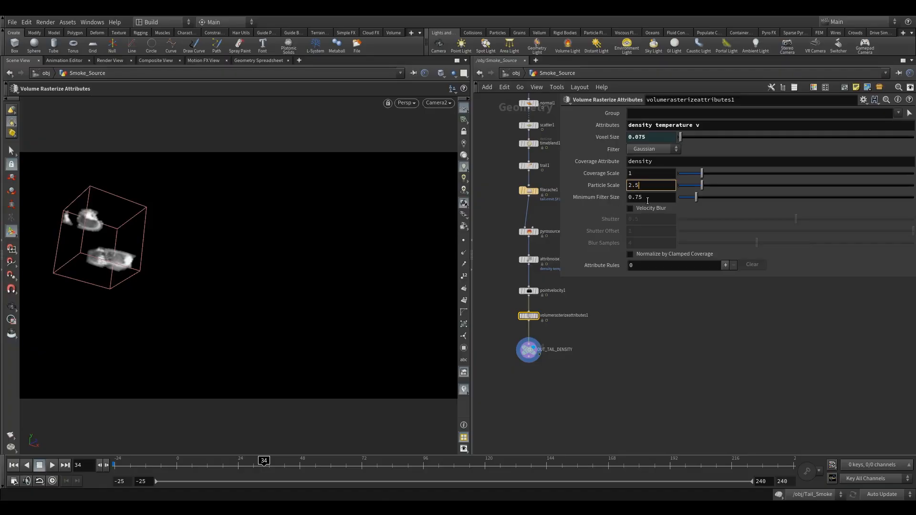
key("Return")
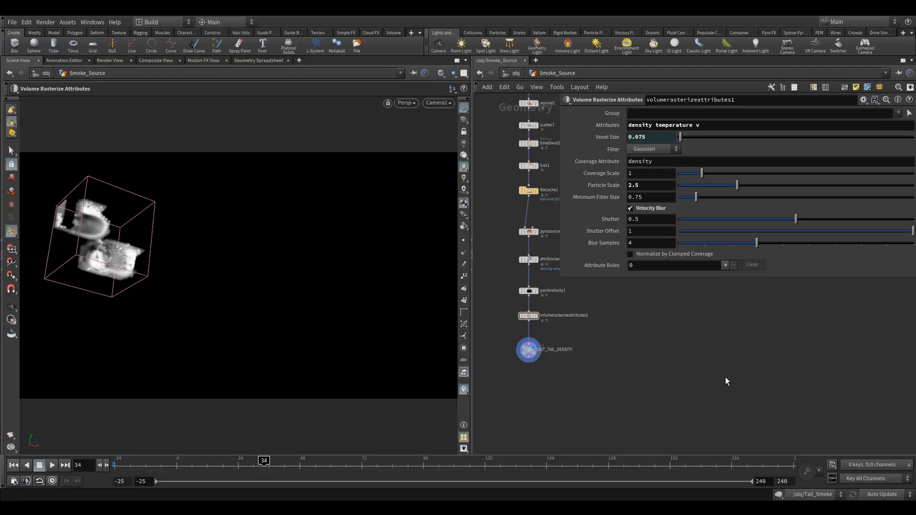
Try Velocity Blur on the Volume Rasterize Attributes node, turn it off again and select the OUT_TAIL_DENSITY null.
left_click(645, 210)
left_click(645, 210)
left_click(547, 361)
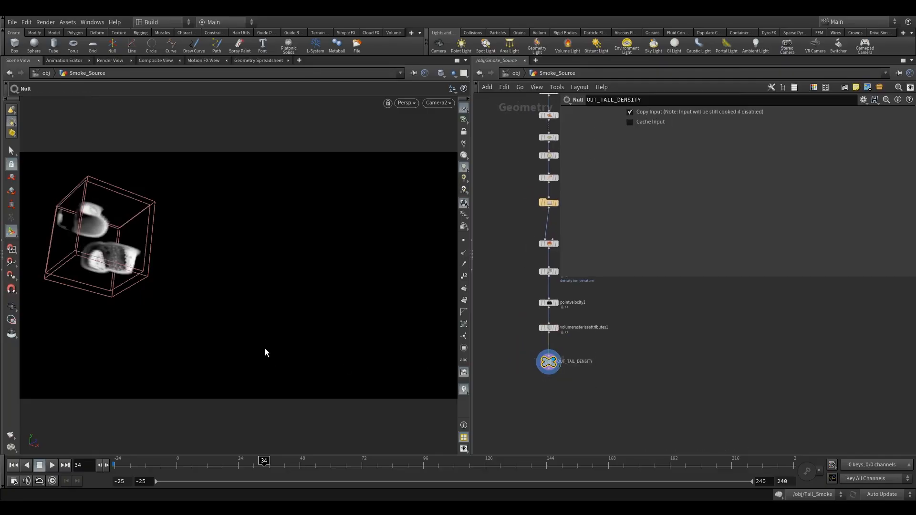
Render a flipbook of the object-level scene from the maximized Camera2 view, with the frame range $RFSTART to 100.
left_click(11, 468)
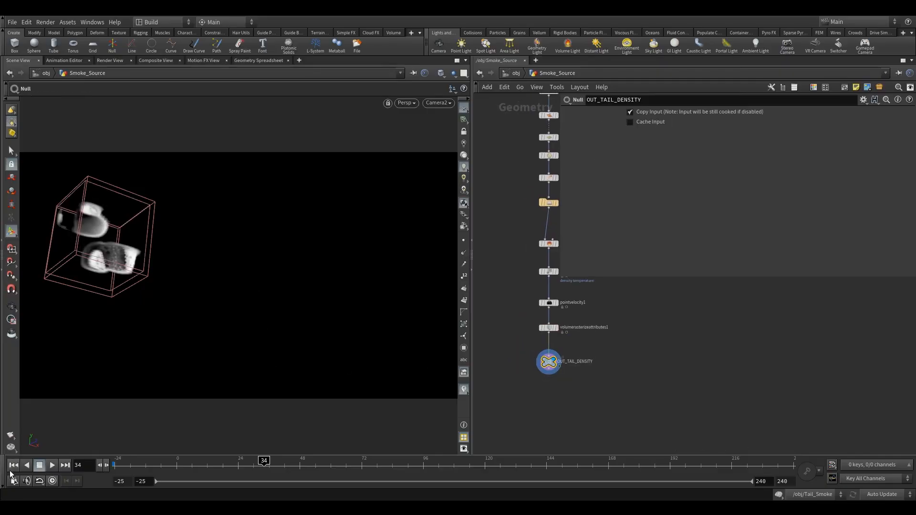
left_click(516, 73)
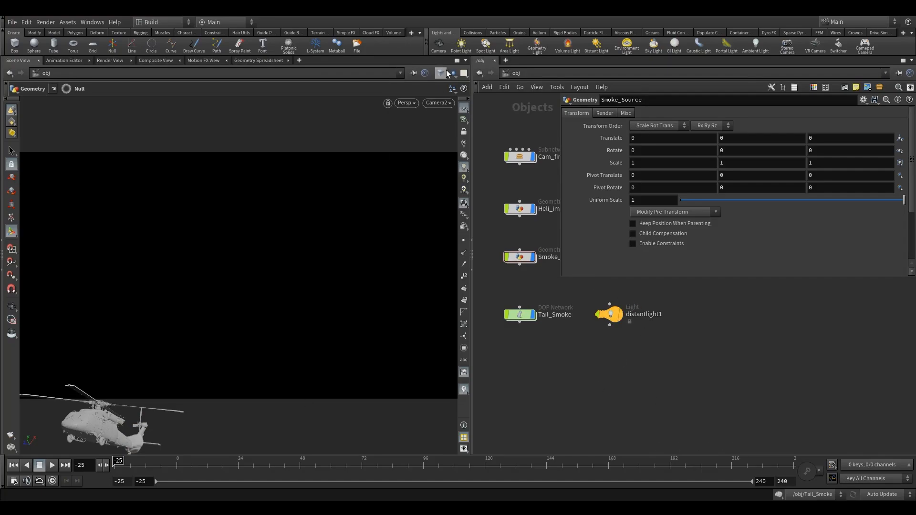
left_click(457, 59)
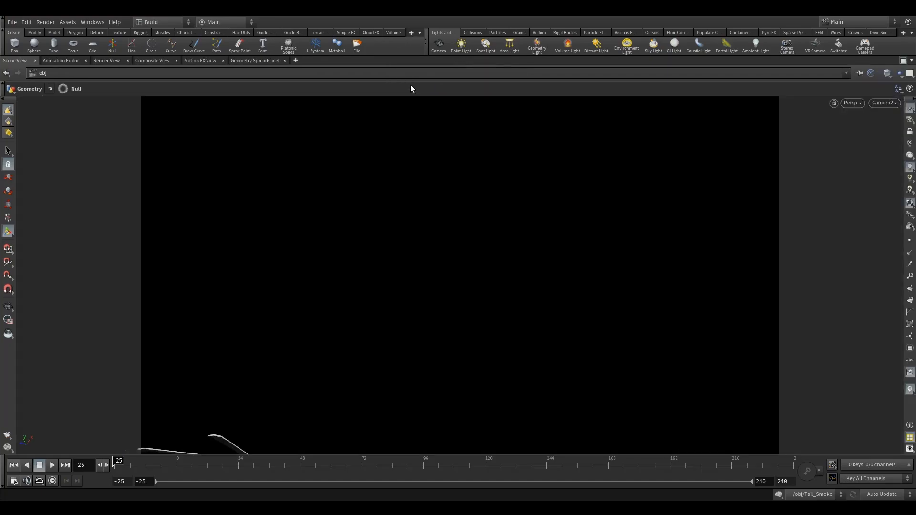
left_click(7, 436)
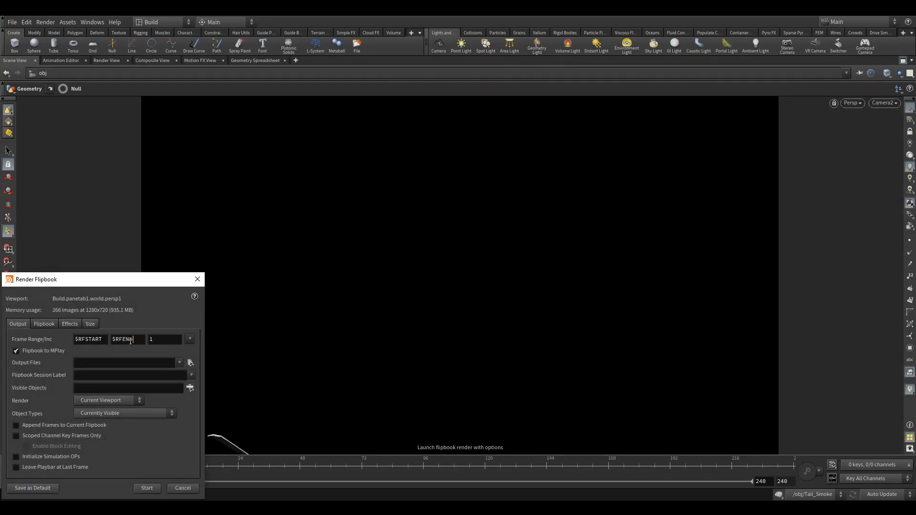
type("100")
left_click_drag(135, 281, 446, 188)
key("Return")
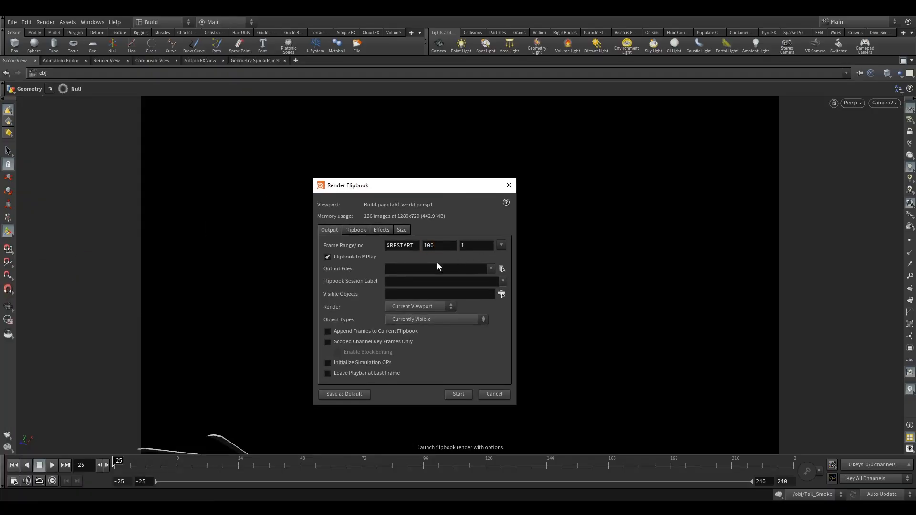
left_click(458, 394)
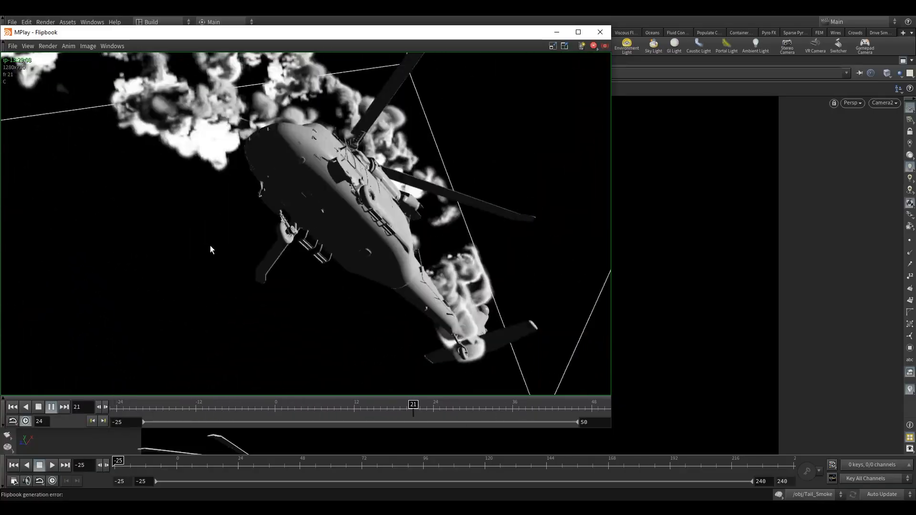
Stop the flipbook playback and scrub through its frames to inspect the smoke trailing the helicopter.
left_click(40, 406)
mouse_move(344, 406)
left_mouse_down()
mouse_move(460, 406)
mouse_move(299, 406)
mouse_move(250, 393)
mouse_move(459, 406)
mouse_move(204, 373)
left_mouse_up()
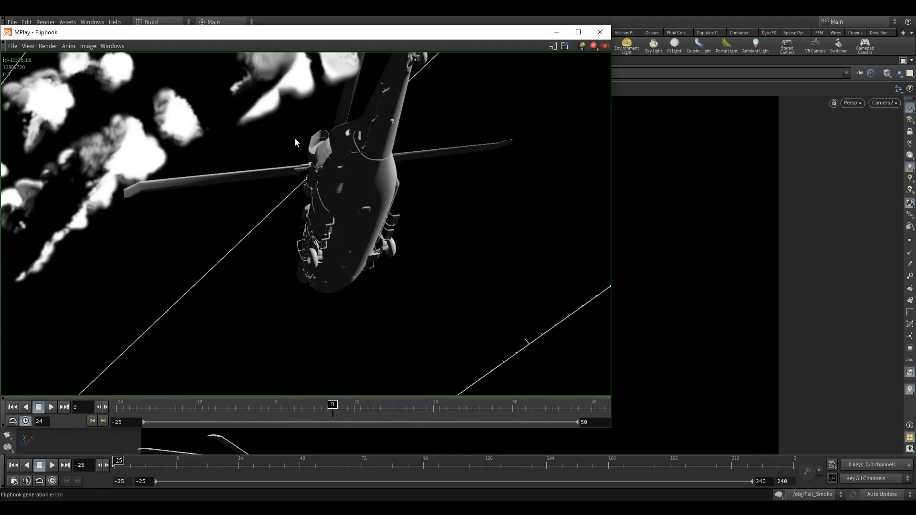